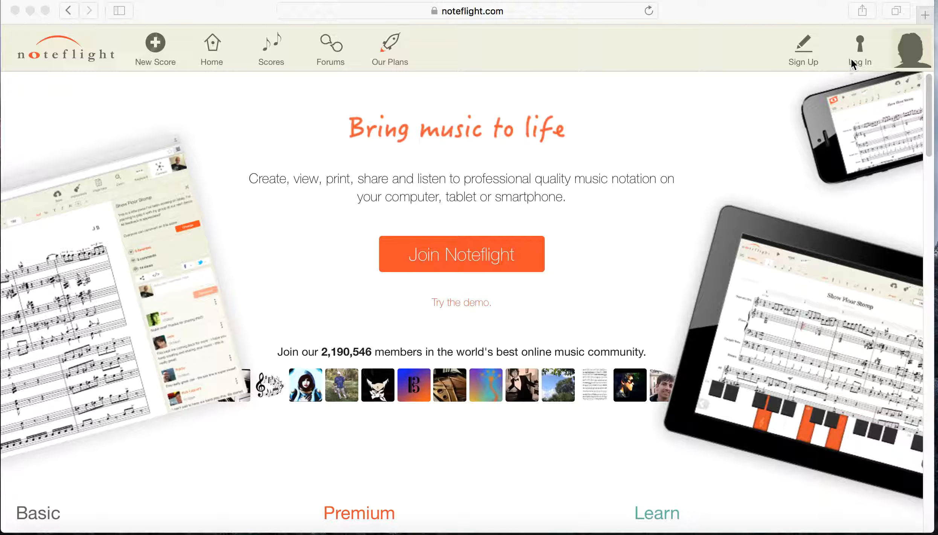
Log in to the Noteflight account with the prefilled credentials.
left_click(862, 48)
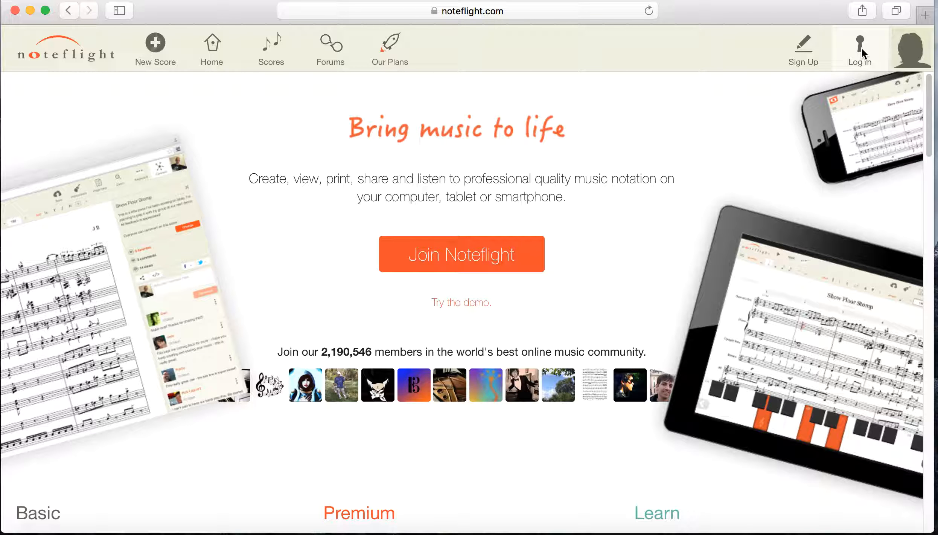
left_click(862, 49)
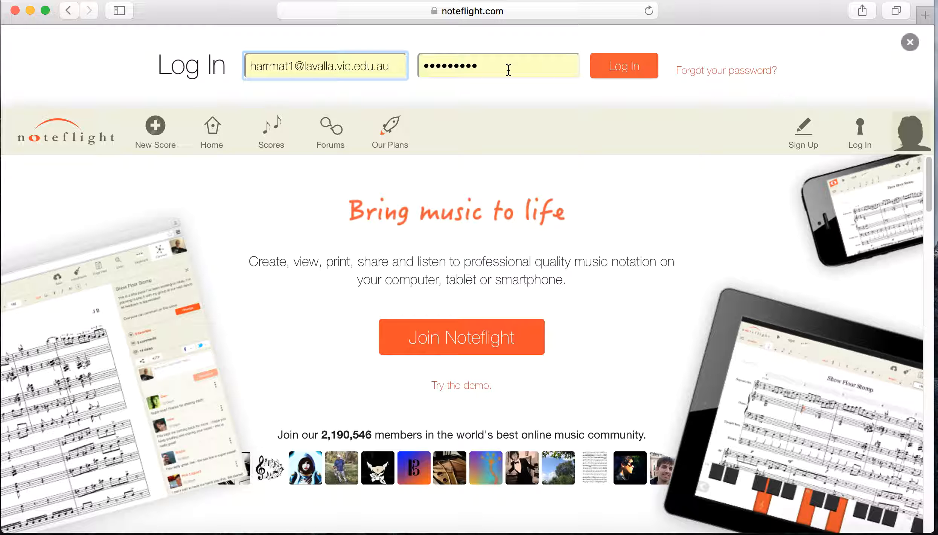
left_click(607, 68)
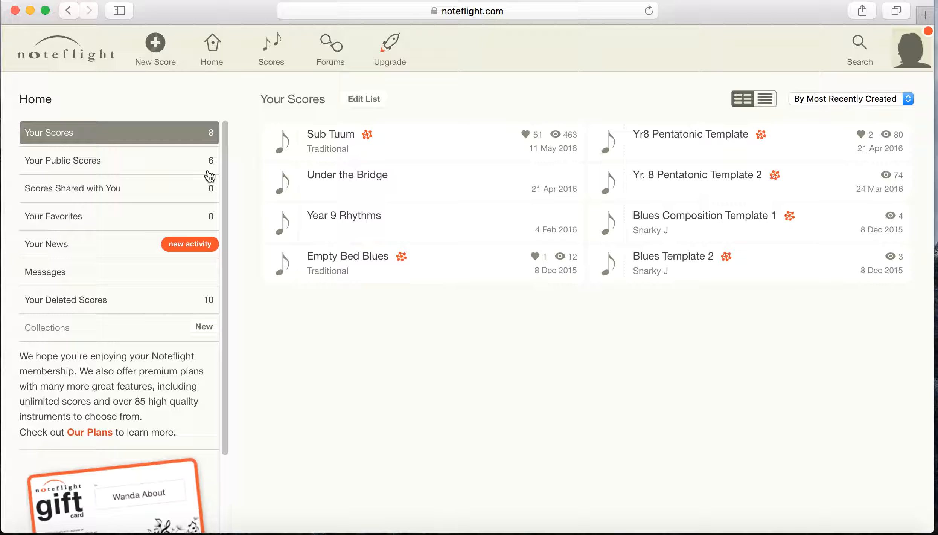
Create a new score from a blank score sheet and delete its bass clef staff.
left_click(157, 56)
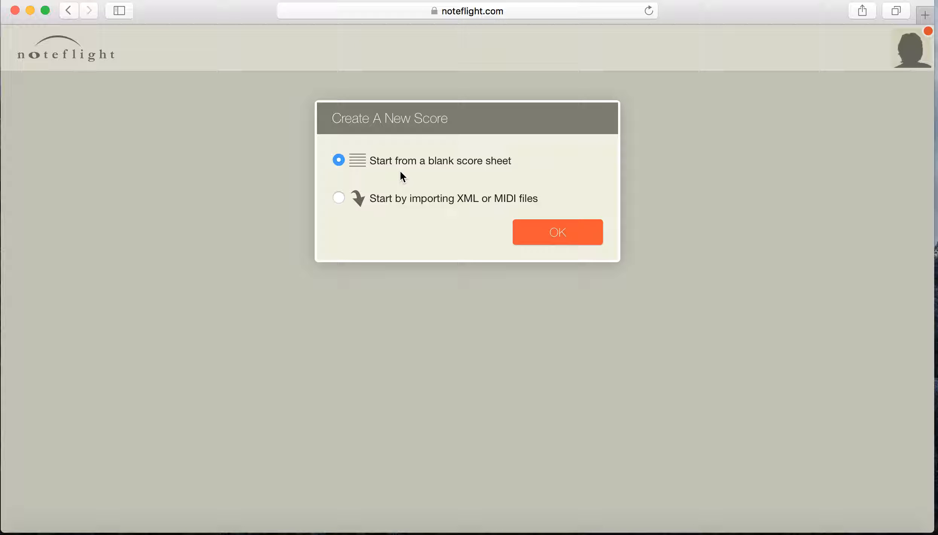
left_click(550, 237)
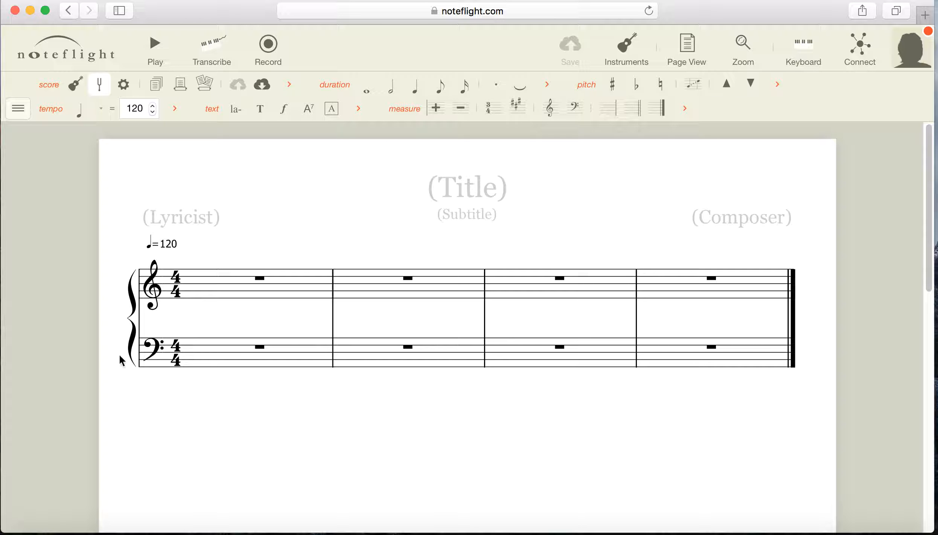
left_click(154, 353)
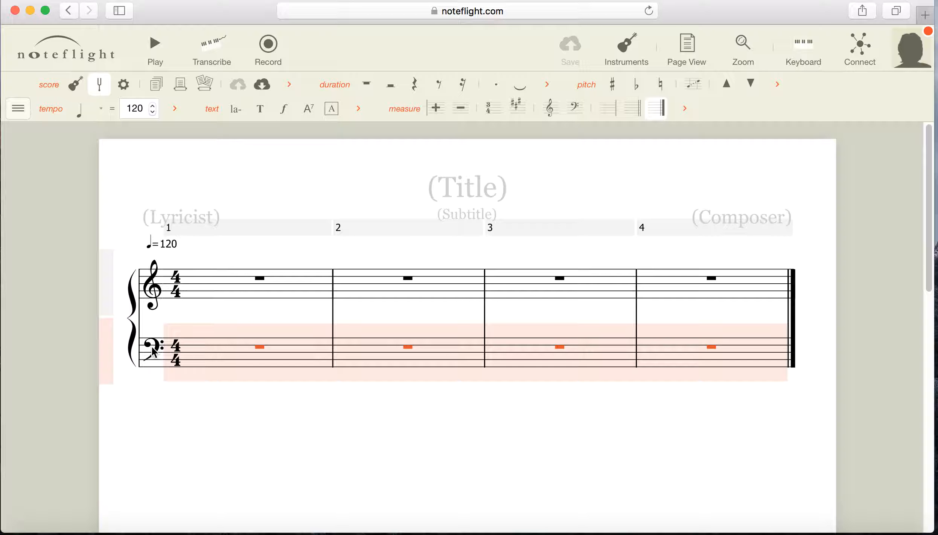
key("Delete")
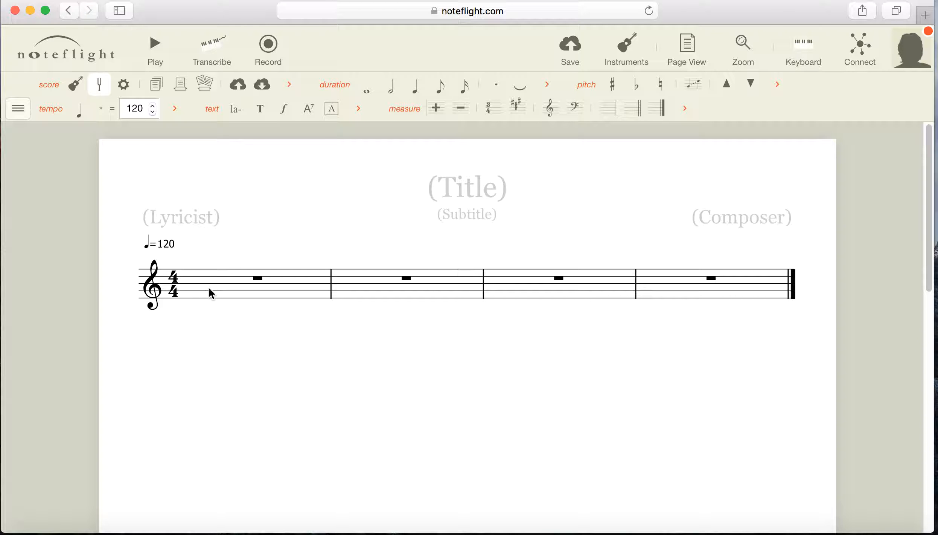
Change the remaining staff's instrument from Piano to Rhythm in the Unpitched Percussion group.
left_click(153, 290)
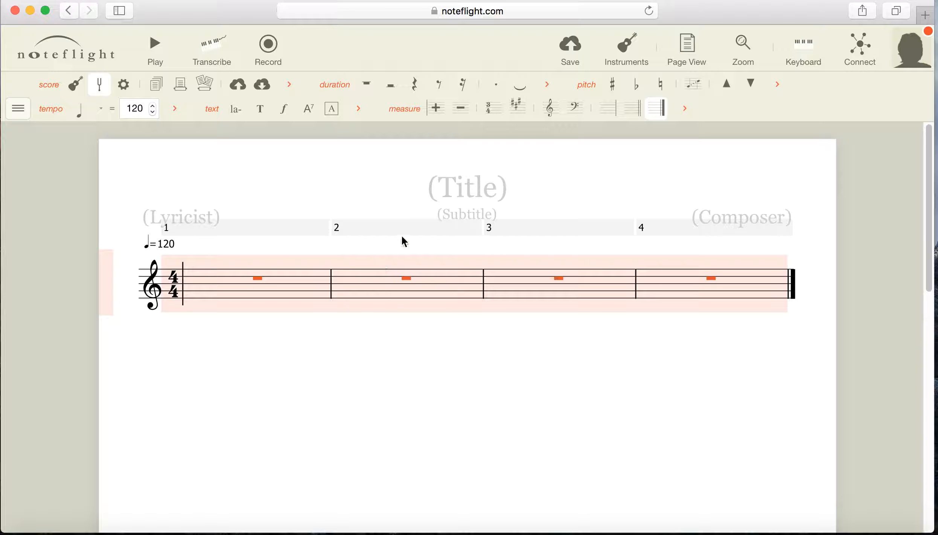
left_click(630, 54)
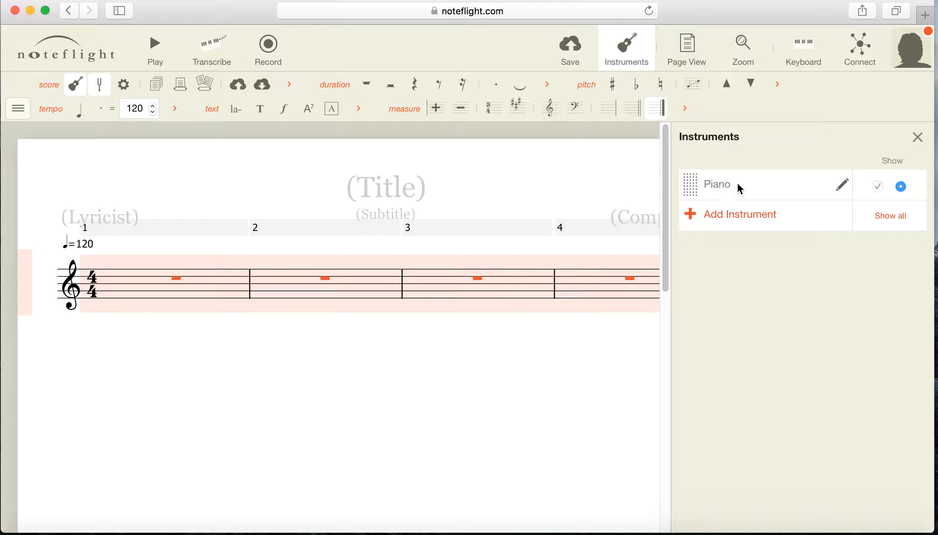
left_click(844, 188)
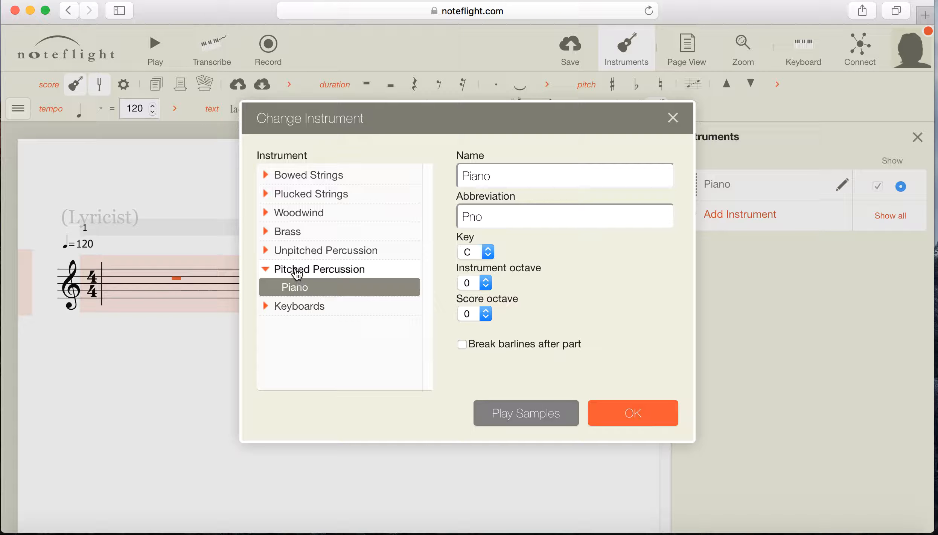
left_click(267, 275)
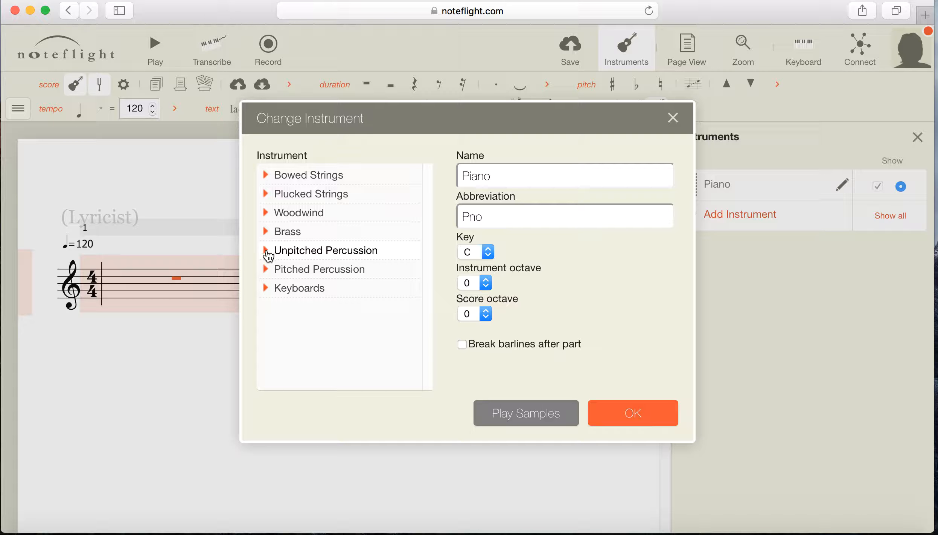
left_click(267, 250)
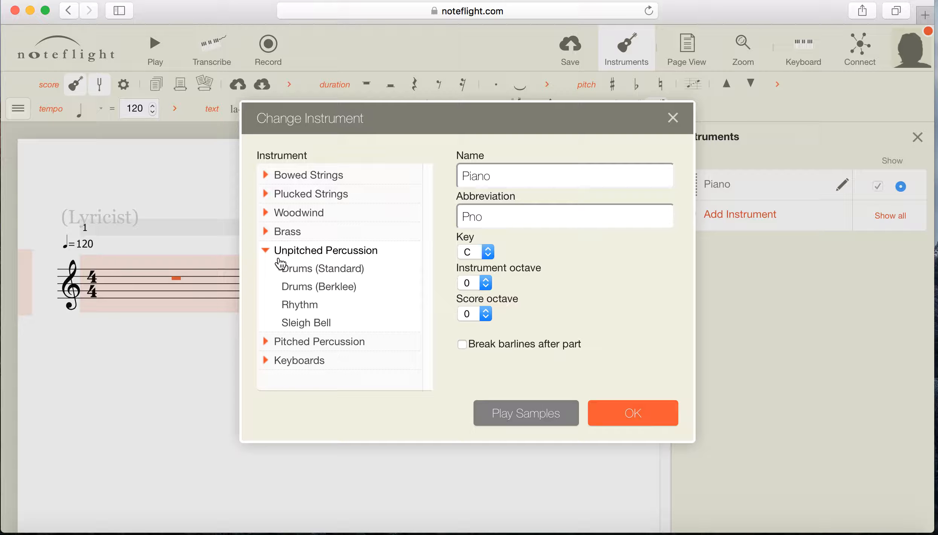
left_click(311, 309)
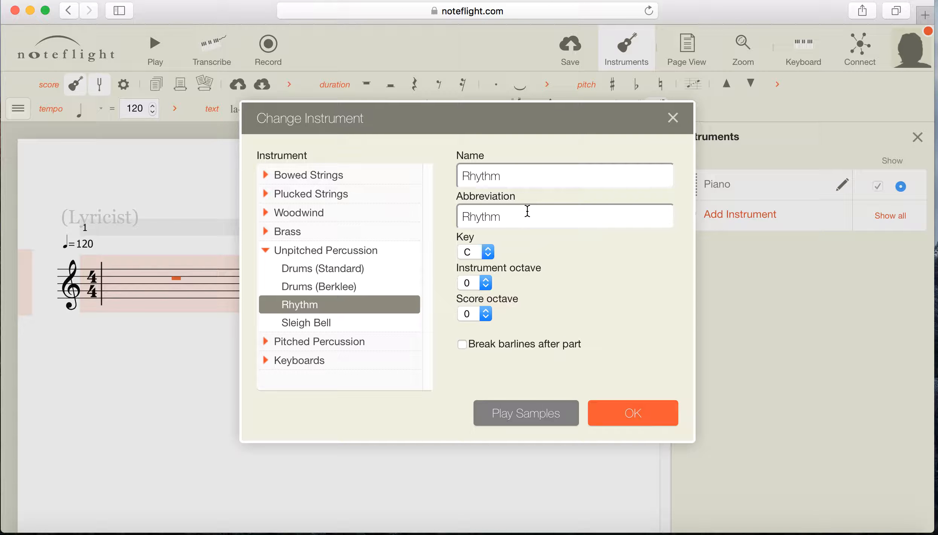
left_click(632, 413)
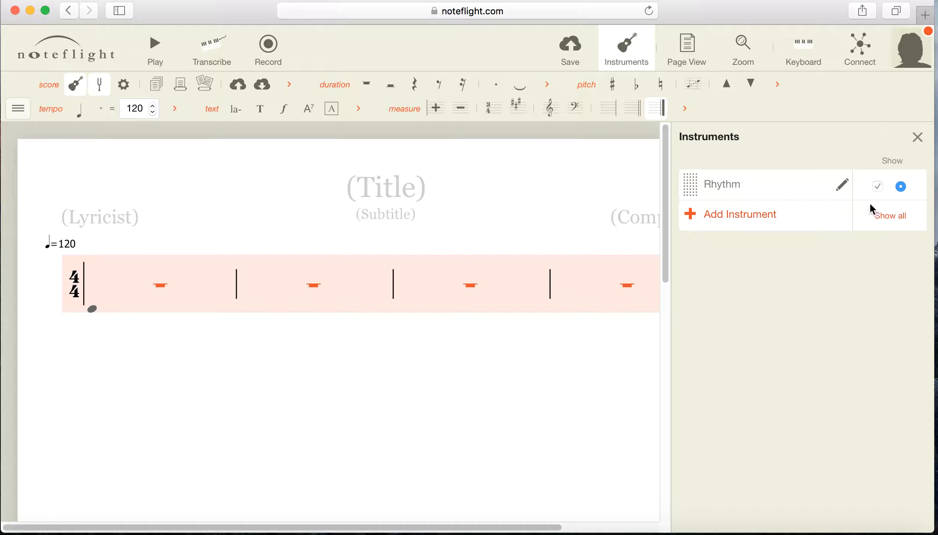
left_click(917, 137)
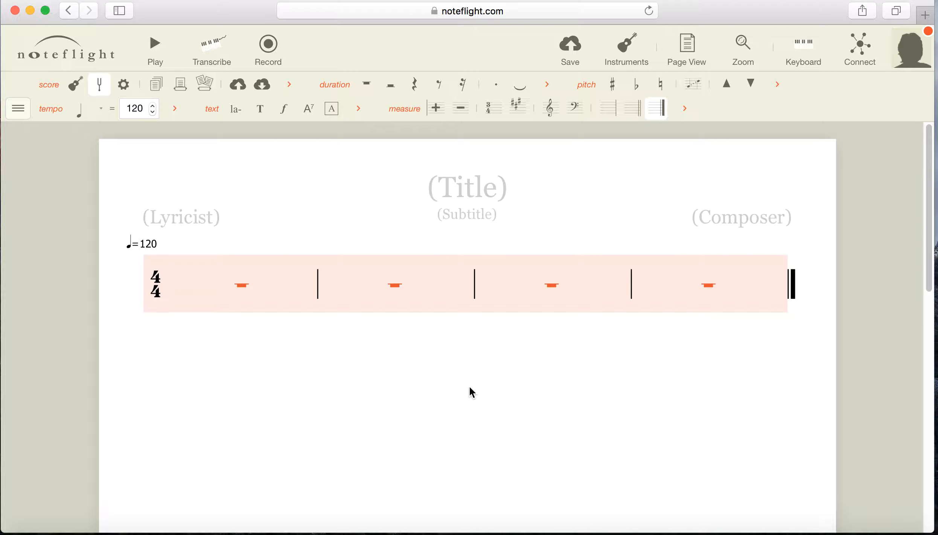
left_click(457, 392)
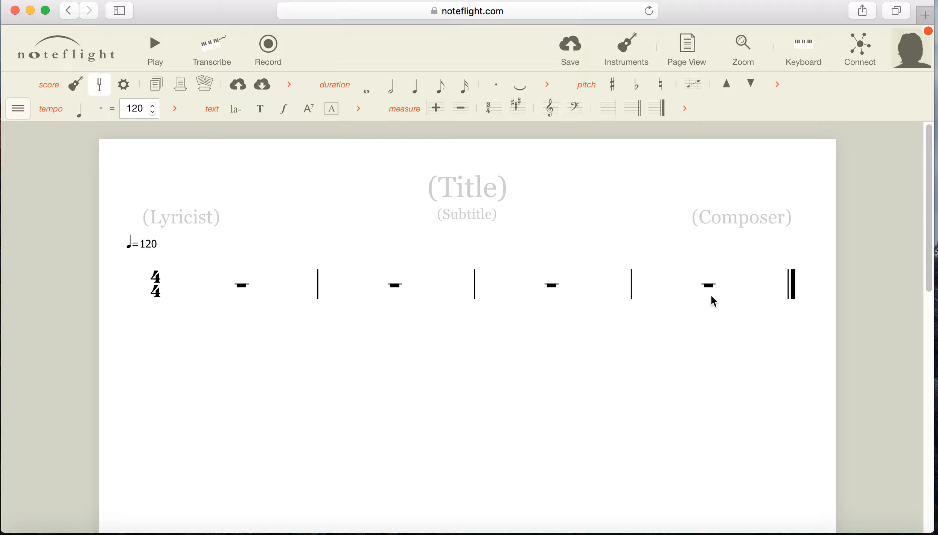
Add twelve measures after the fourth measure to extend the score to 16 measures.
left_click(744, 293)
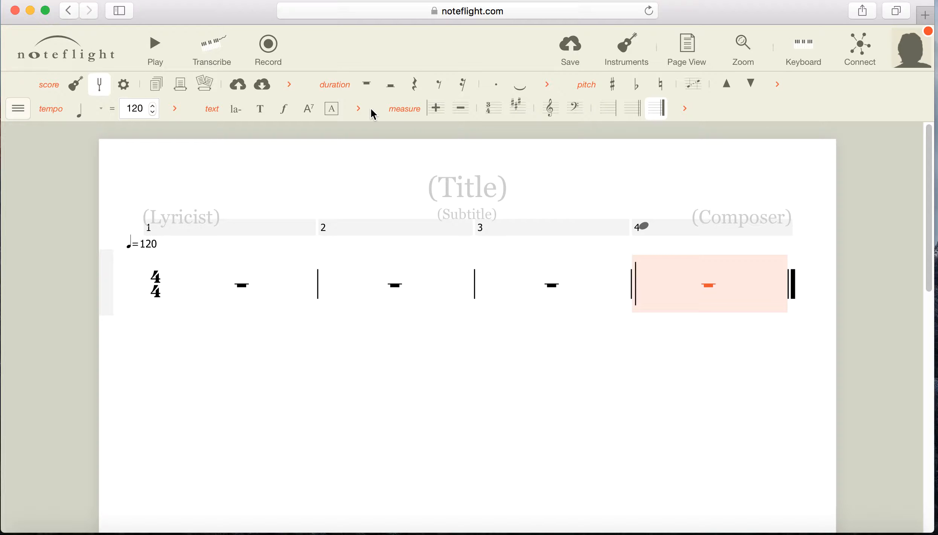
left_click(18, 109)
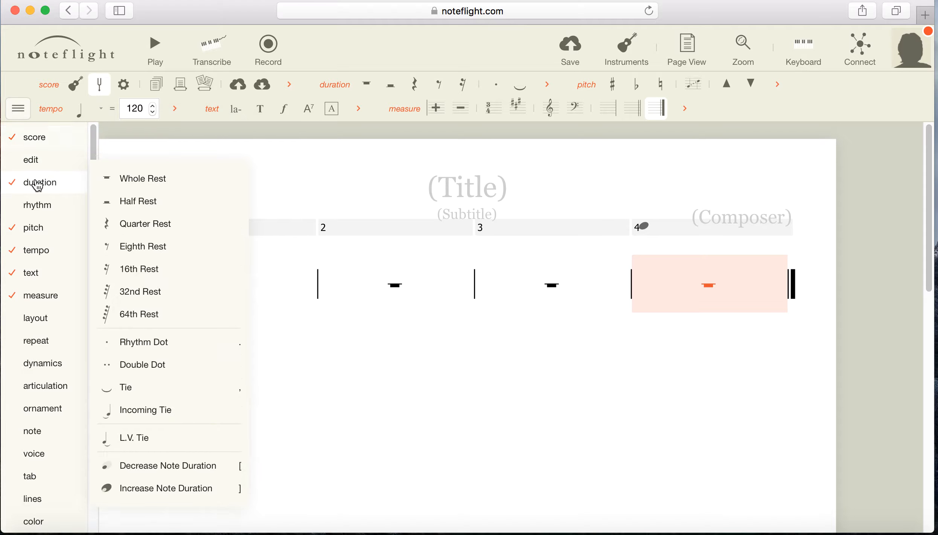
mouse_move(46, 296)
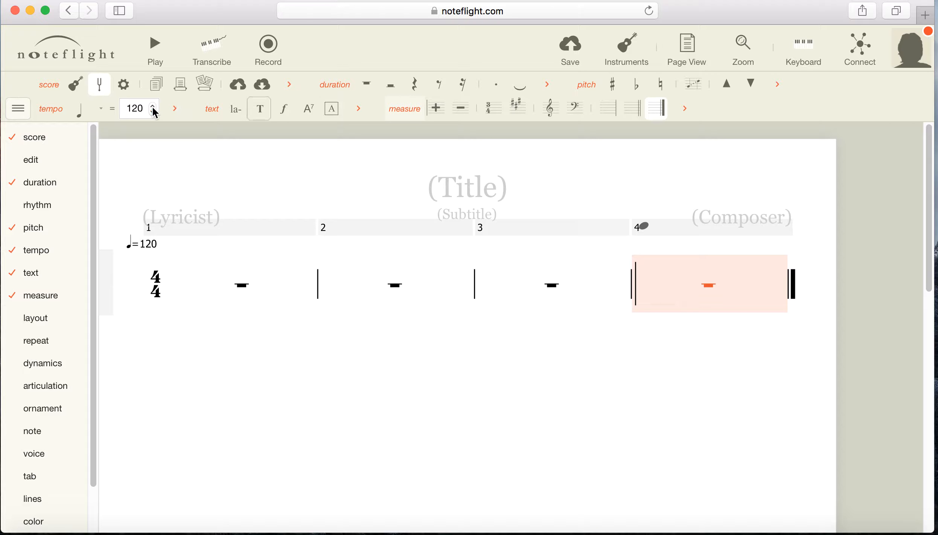
left_click(20, 113)
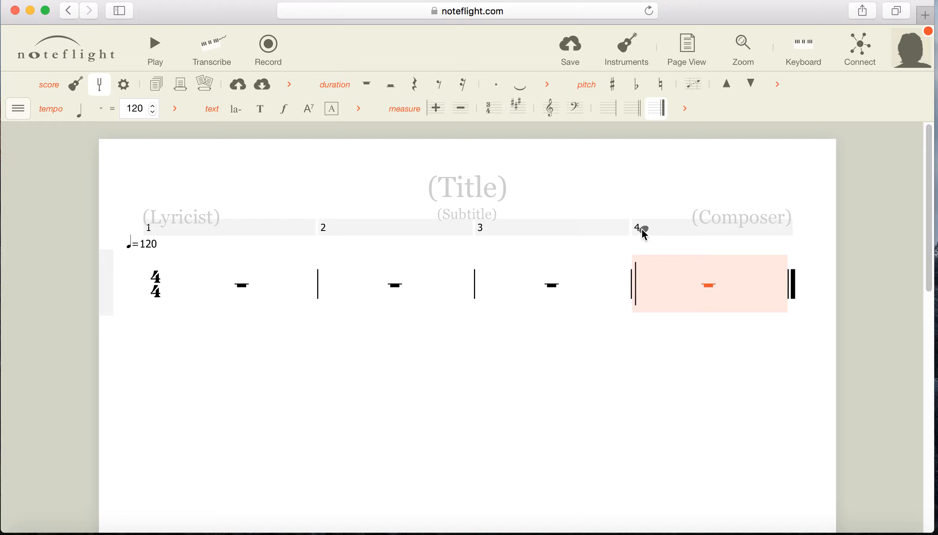
left_click(437, 109)
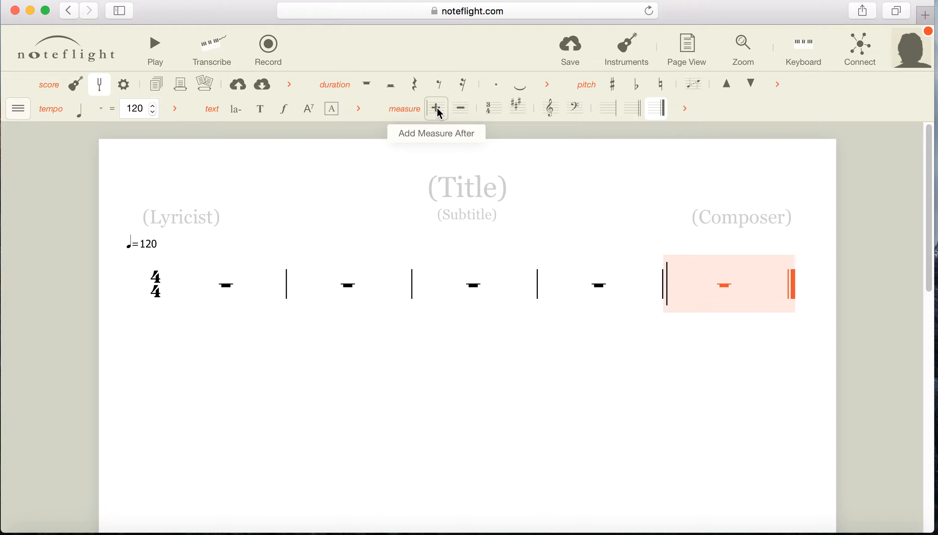
left_click(437, 109)
left_click(437, 109)
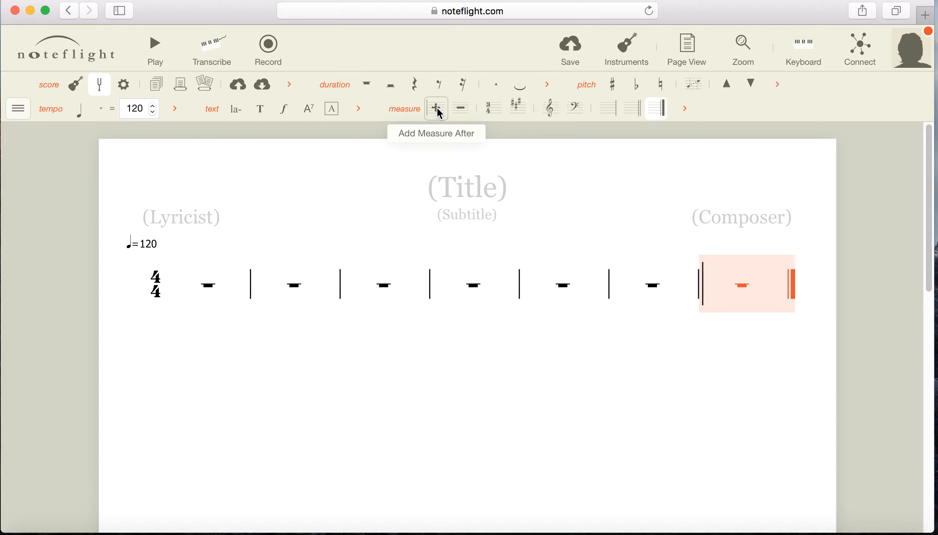
left_click(437, 109)
left_click(436, 110)
left_click(438, 110)
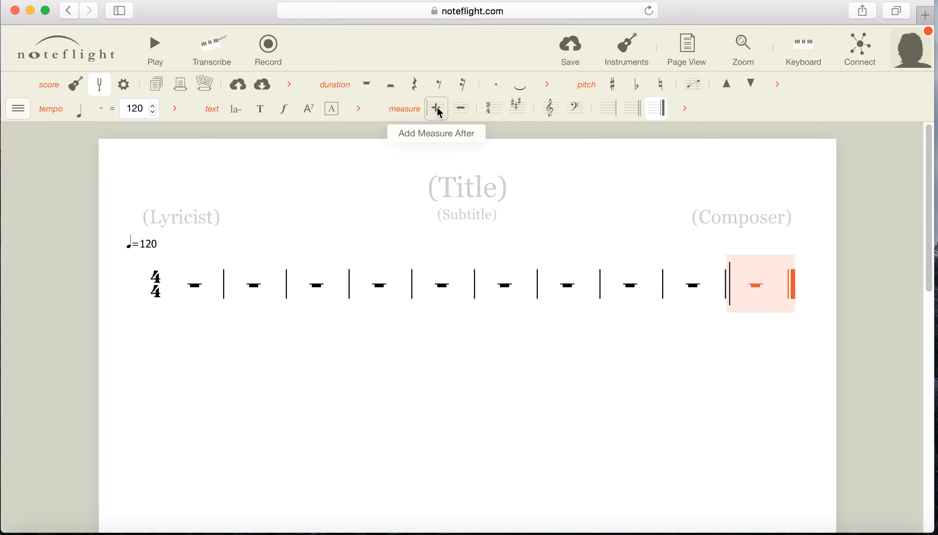
left_click(437, 110)
left_click(437, 109)
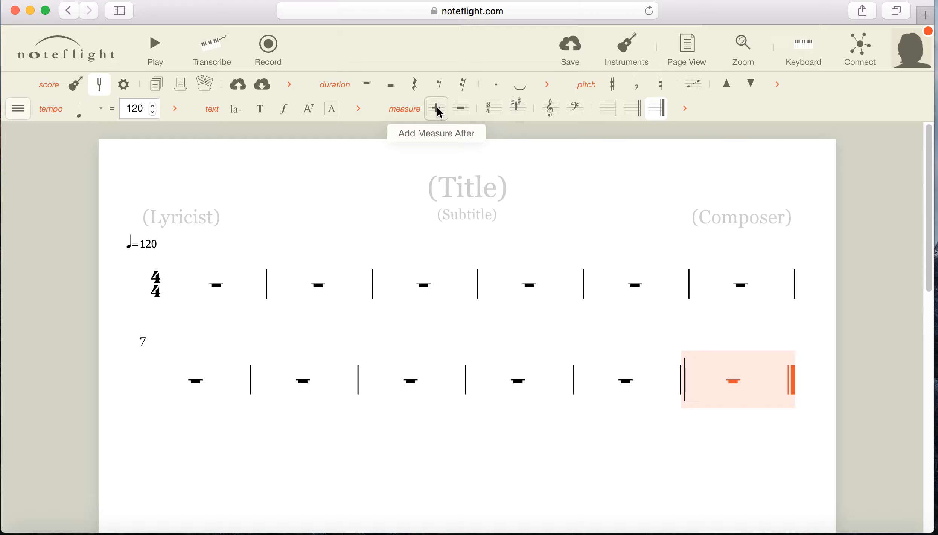
left_click(437, 109)
left_click(437, 109)
left_click(437, 110)
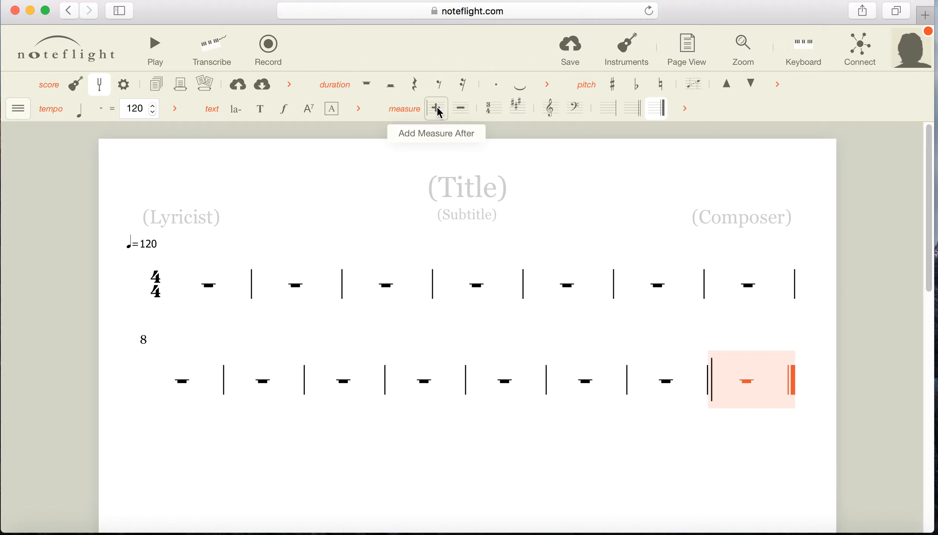
left_click(438, 110)
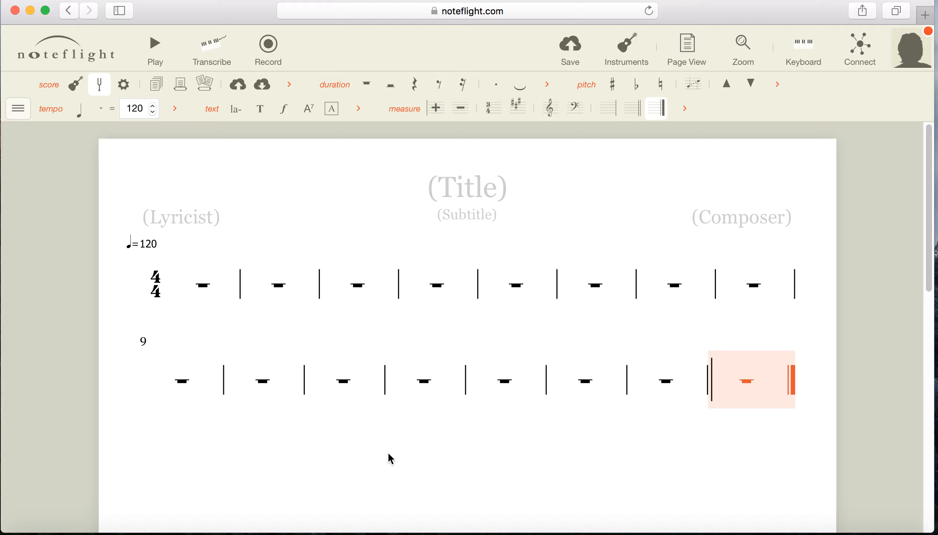
left_click(437, 449)
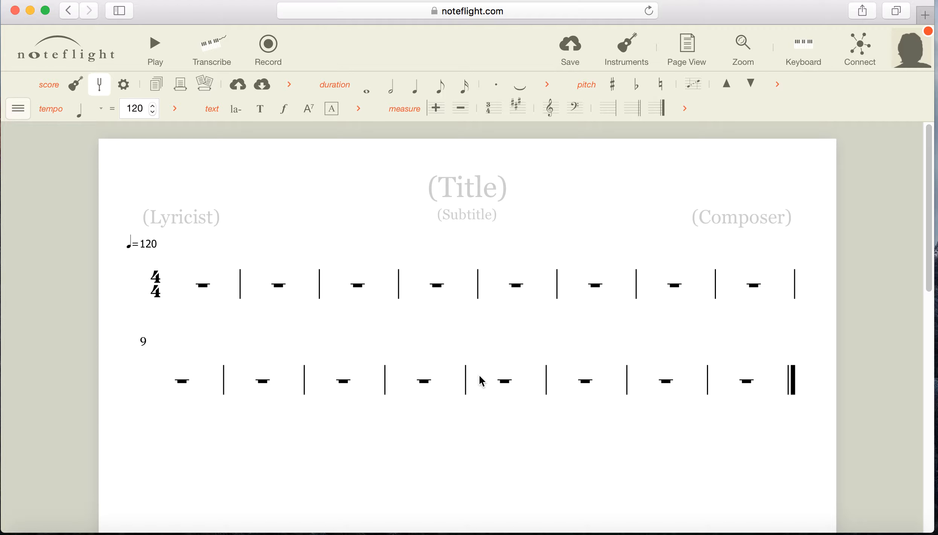
Title the score "Elephants can't fly on horseback".
left_click(473, 189)
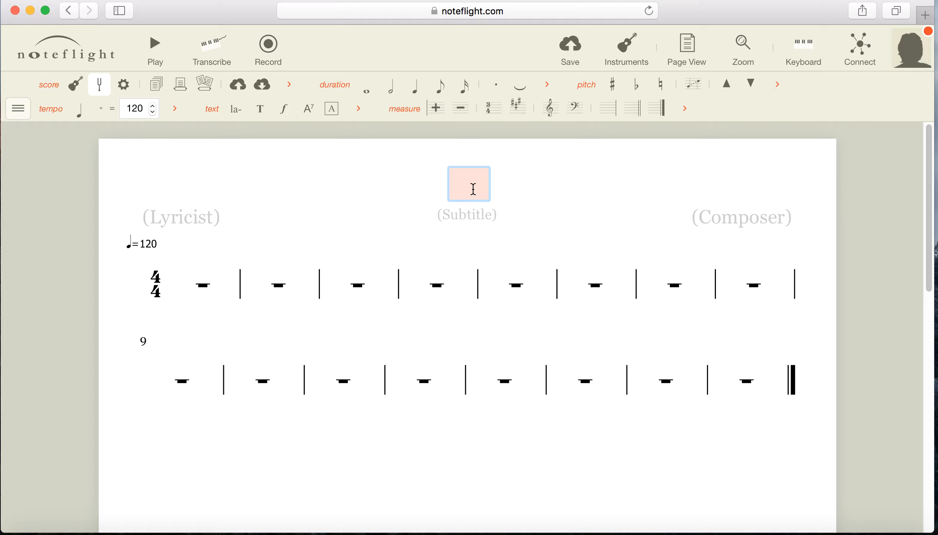
type("Elep")
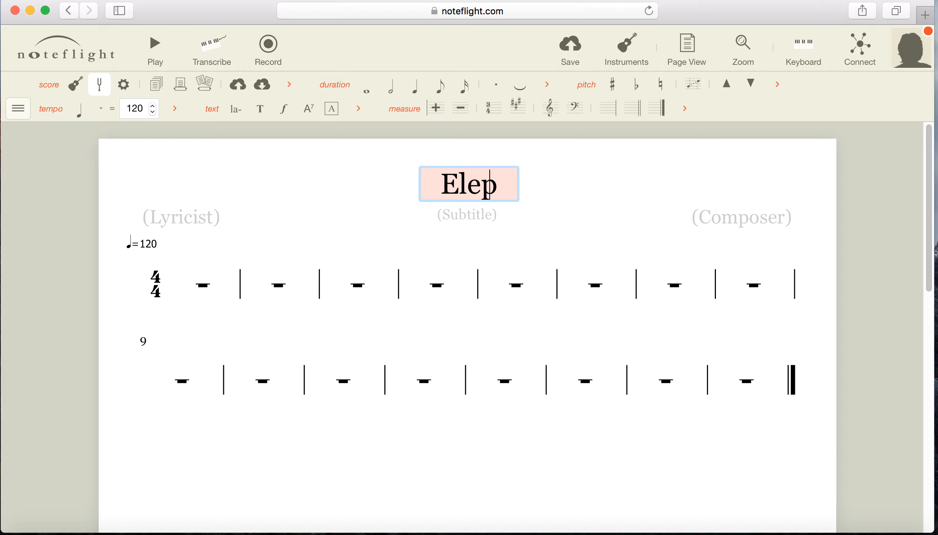
type("hants c")
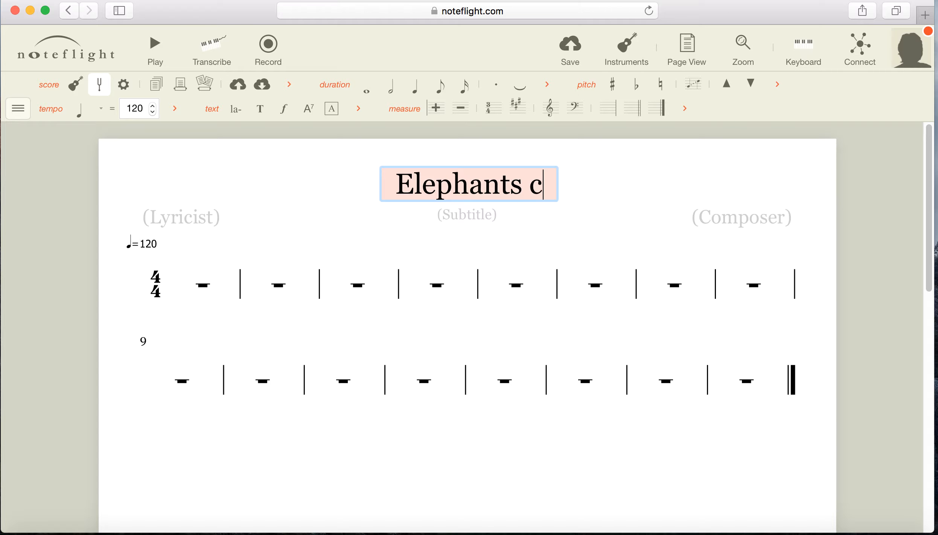
type("an't")
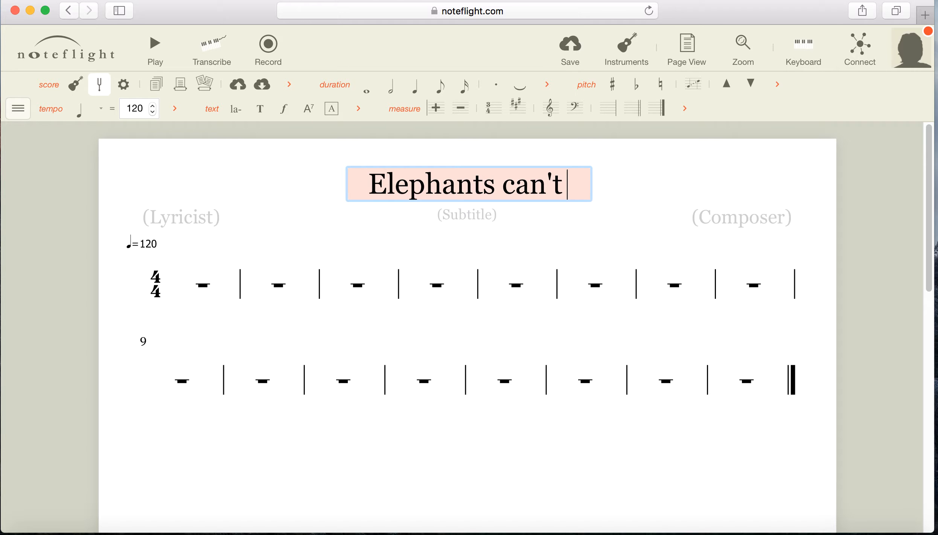
type(" fly on")
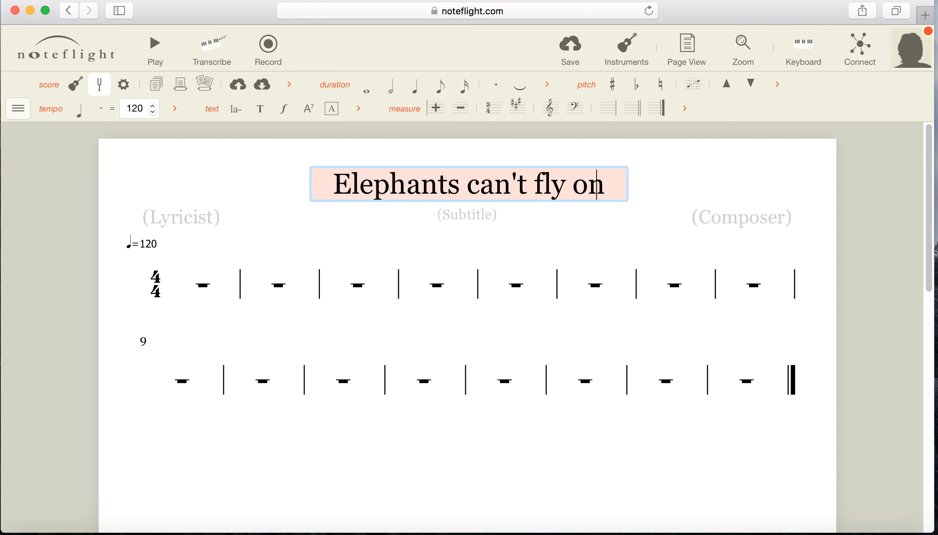
type(" horsbac")
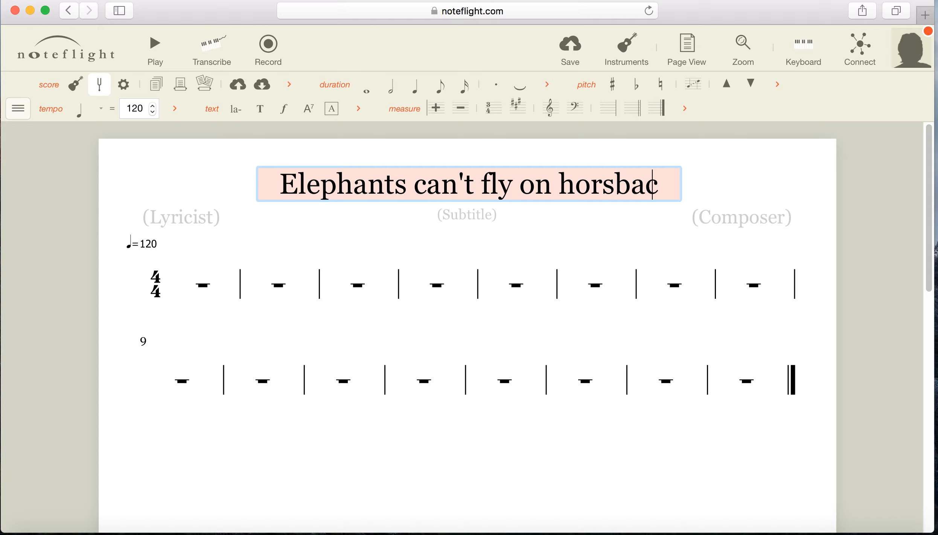
type("k")
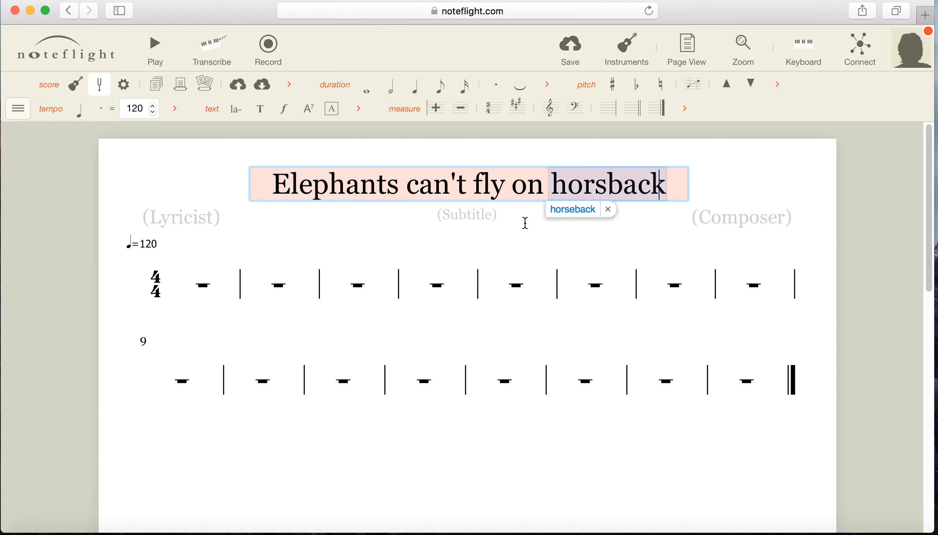
left_click(577, 213)
left_click(671, 235)
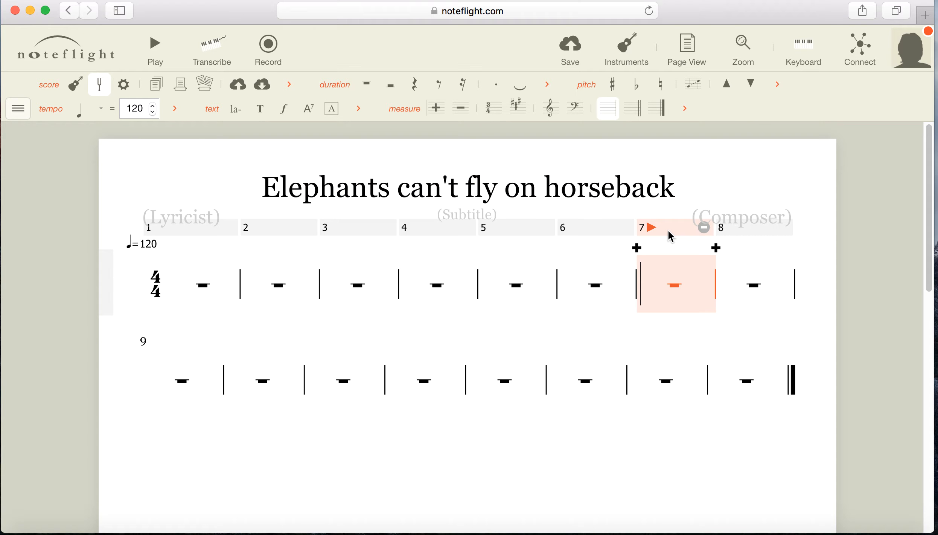
left_click(655, 479)
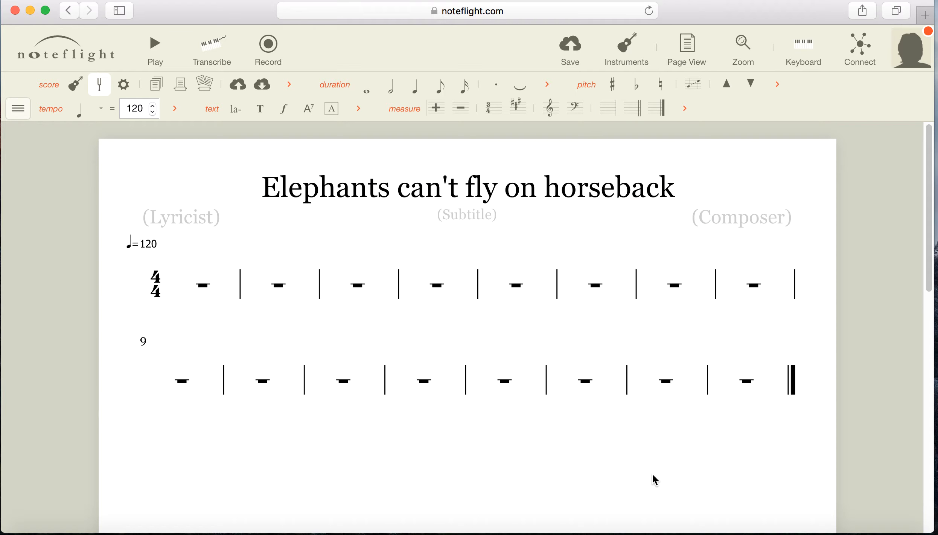
Fill in the composer's name on the score.
left_click(758, 222)
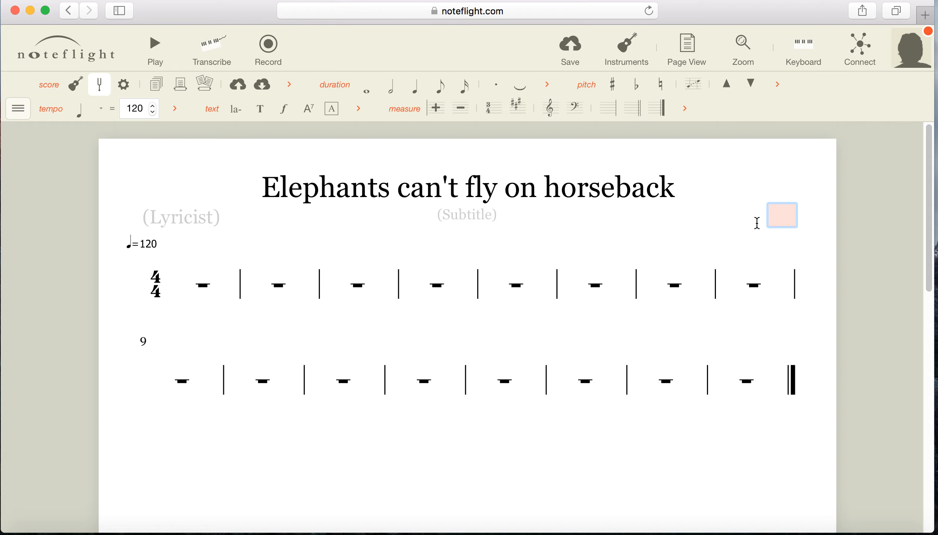
type("Lord Ha")
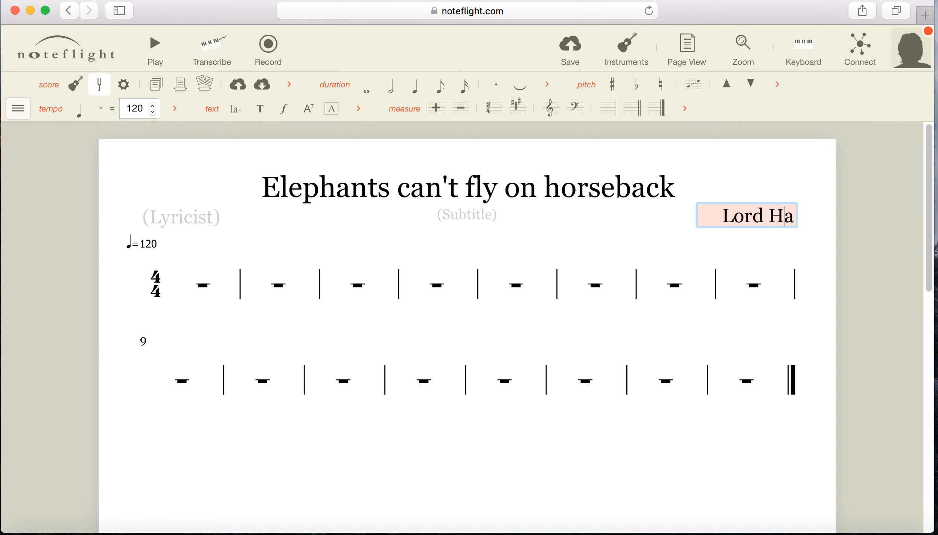
type("rris")
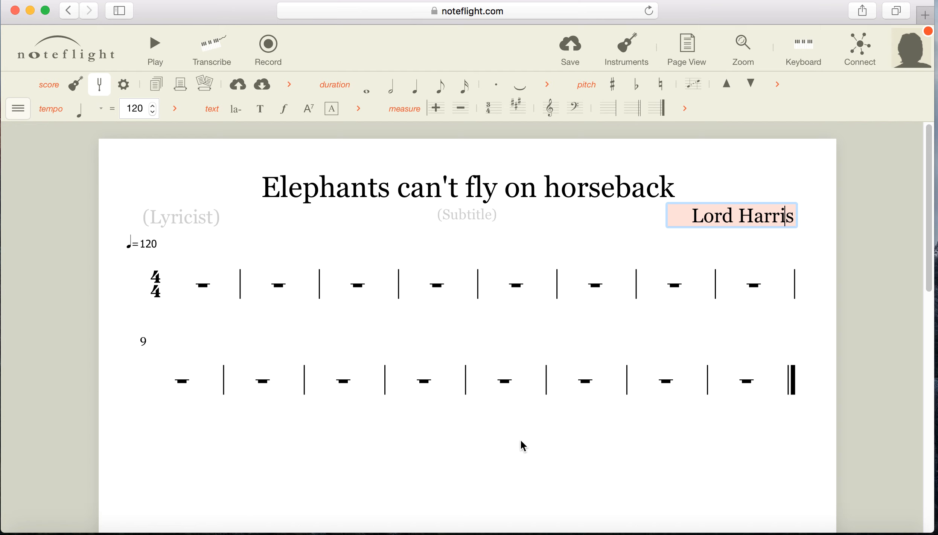
left_click(500, 473)
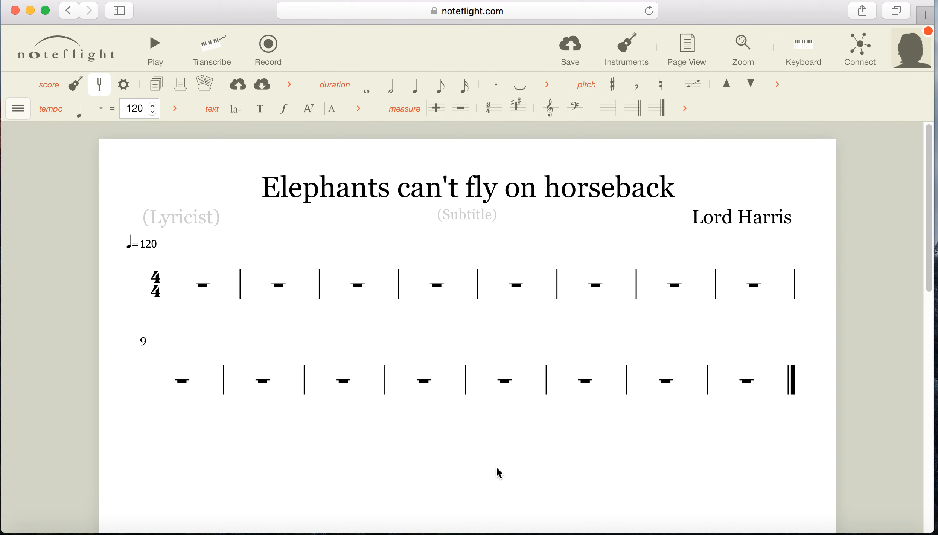